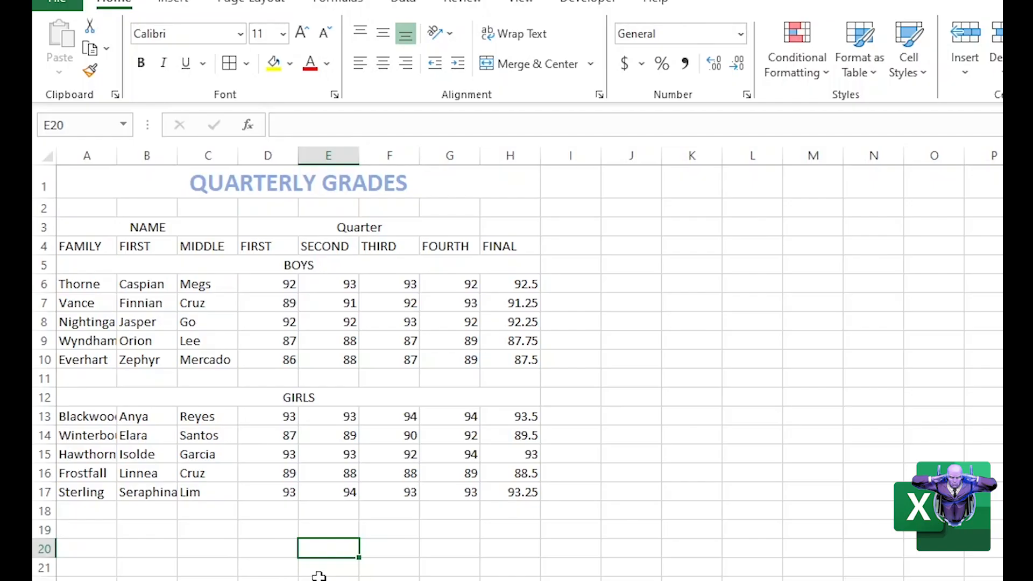
Step: Check the quarterly grades sheet in the print preview and return to the worksheet
key("ctrl+p")
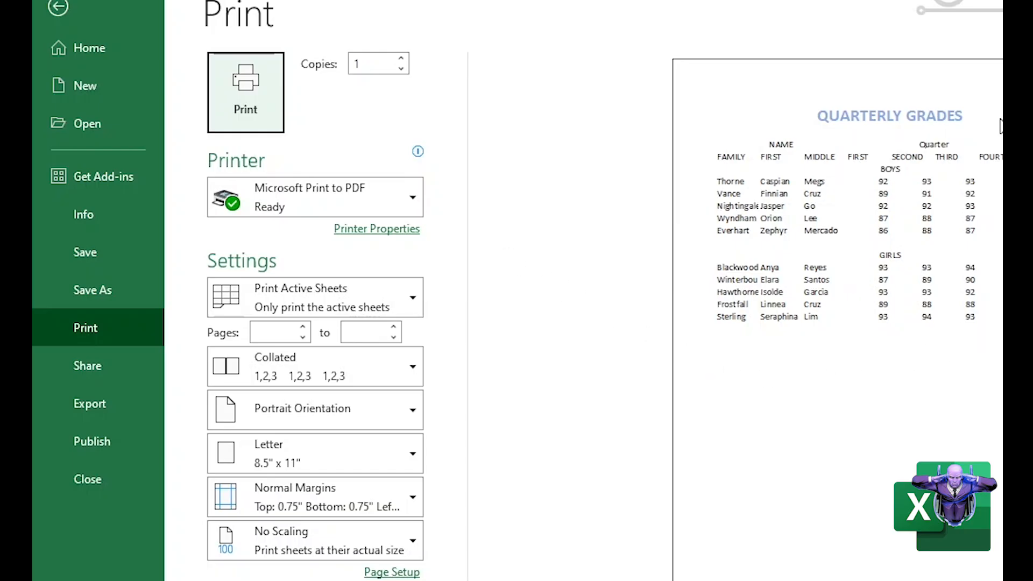
left_click(59, 8)
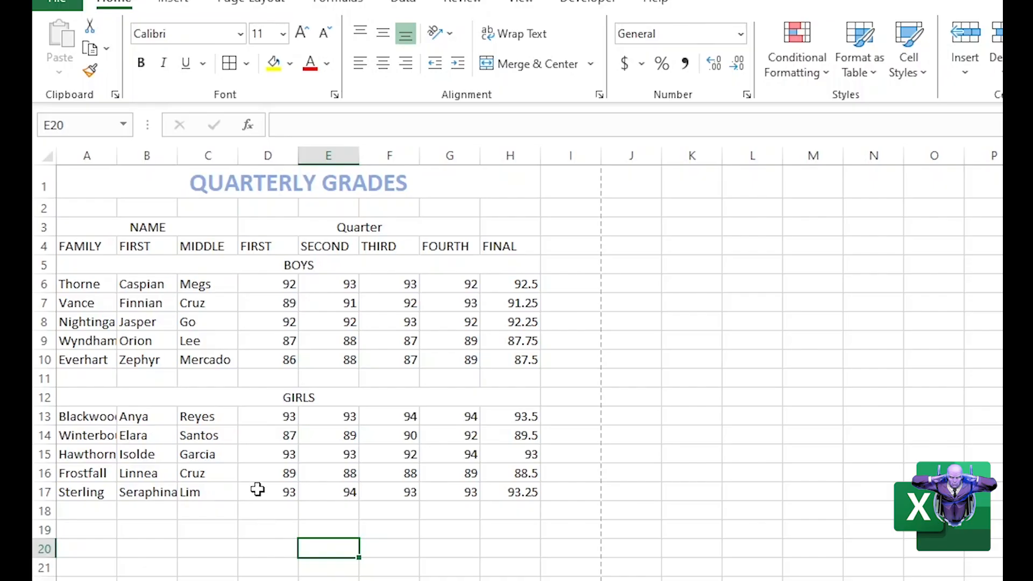
Step: Examine the available border types and the detailed border settings for a grade cell without applying any
left_click(293, 361)
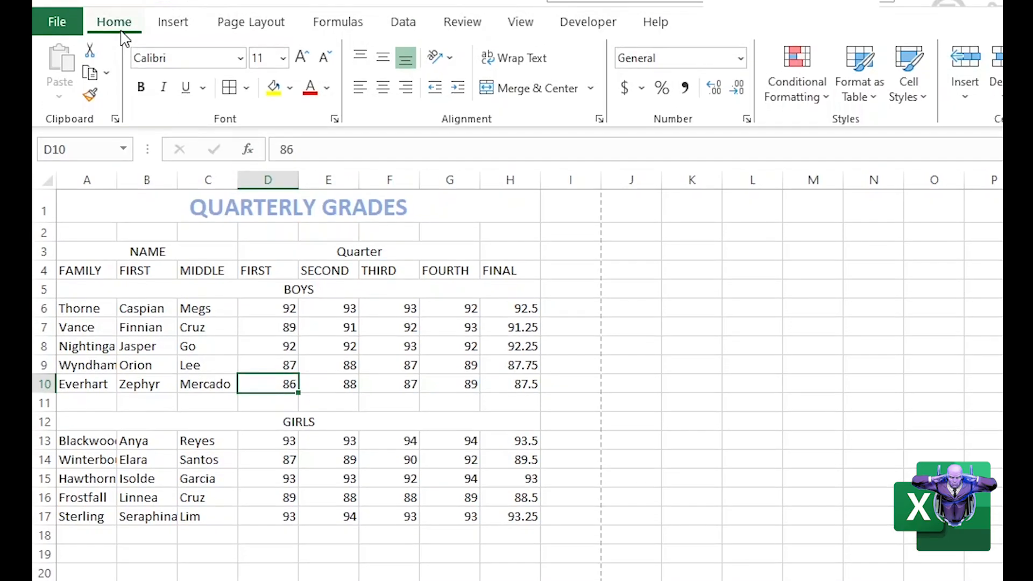
left_click(246, 90)
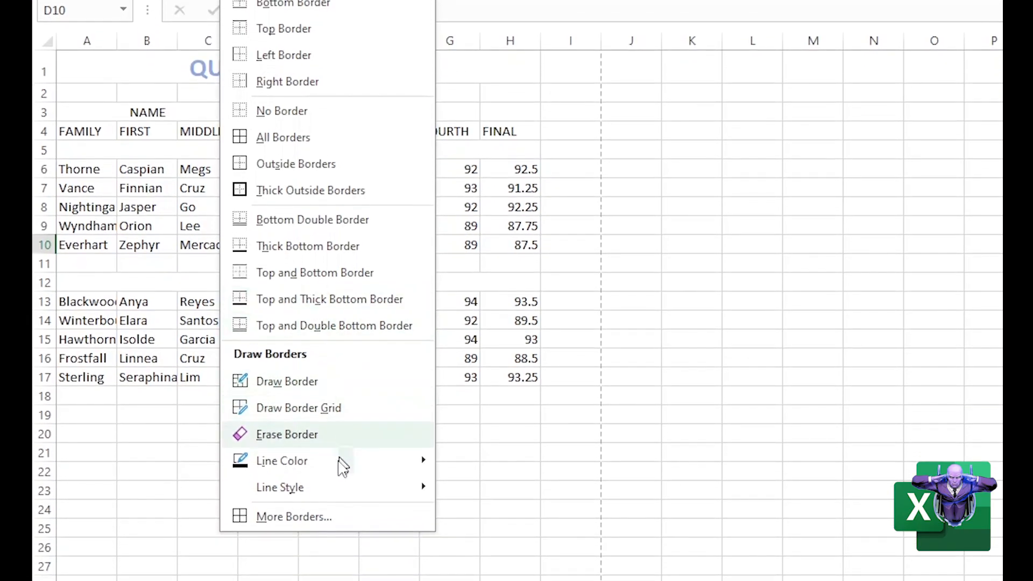
left_click(293, 517)
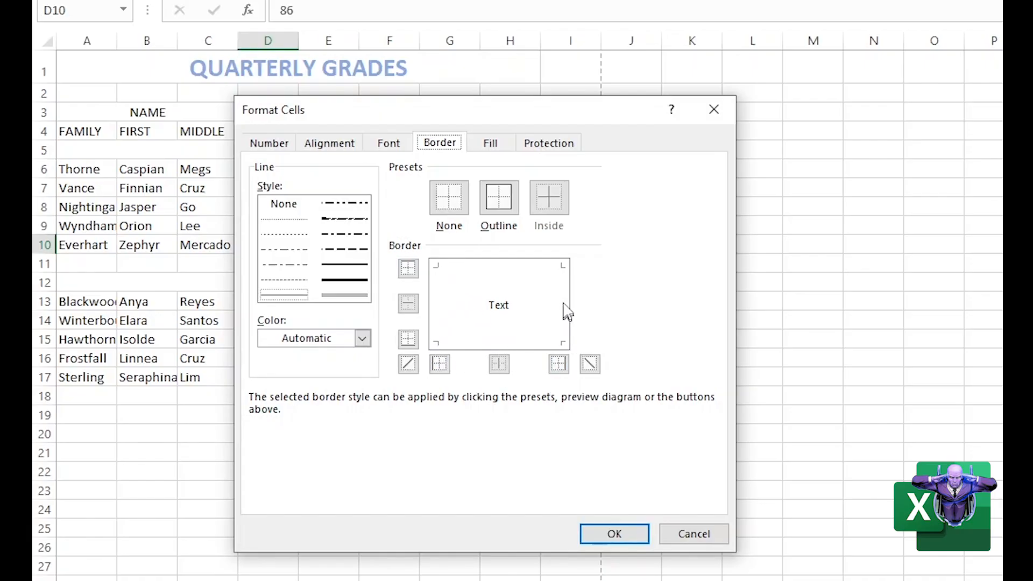
left_click(672, 536)
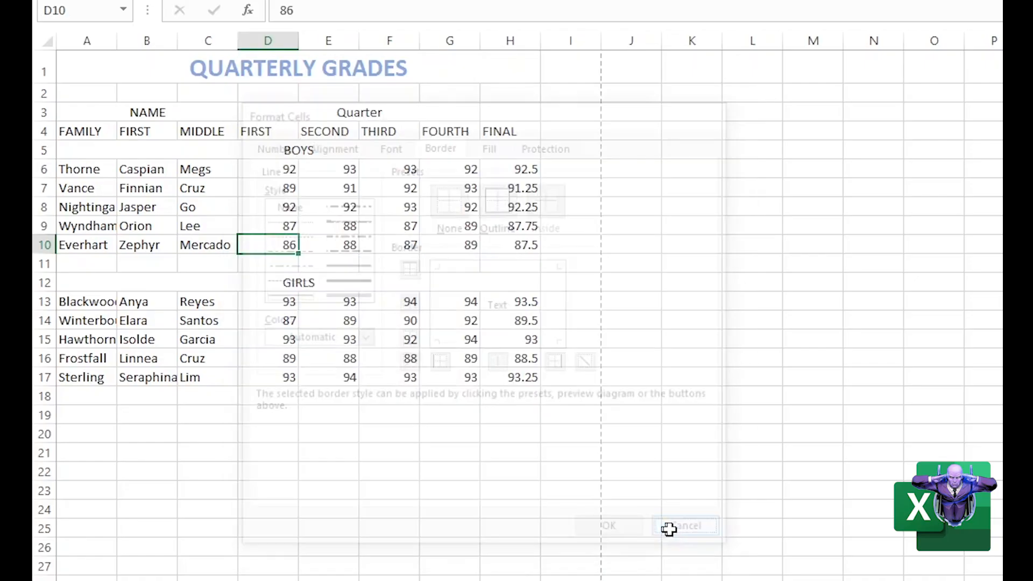
left_click(398, 508)
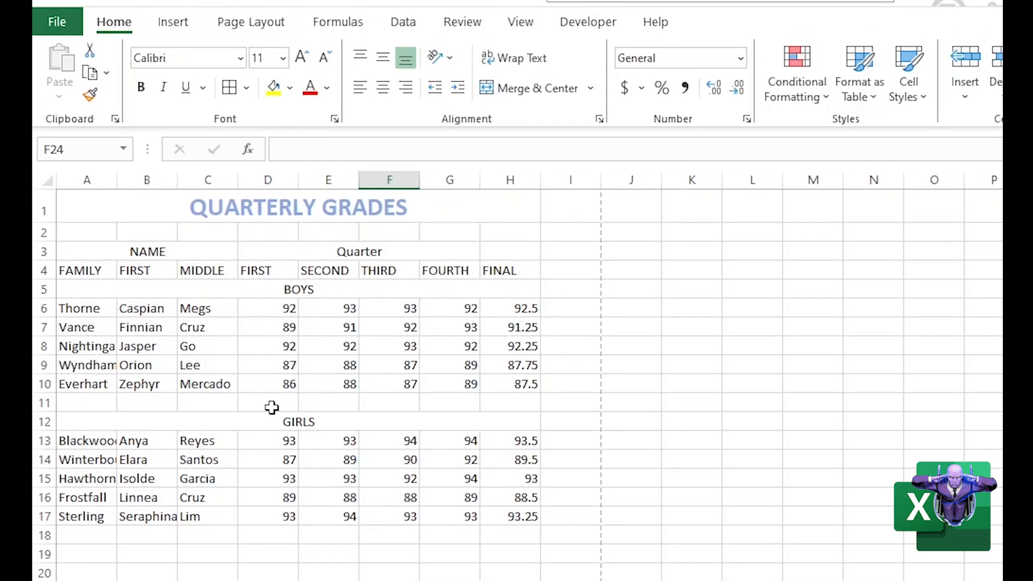
left_click(272, 372)
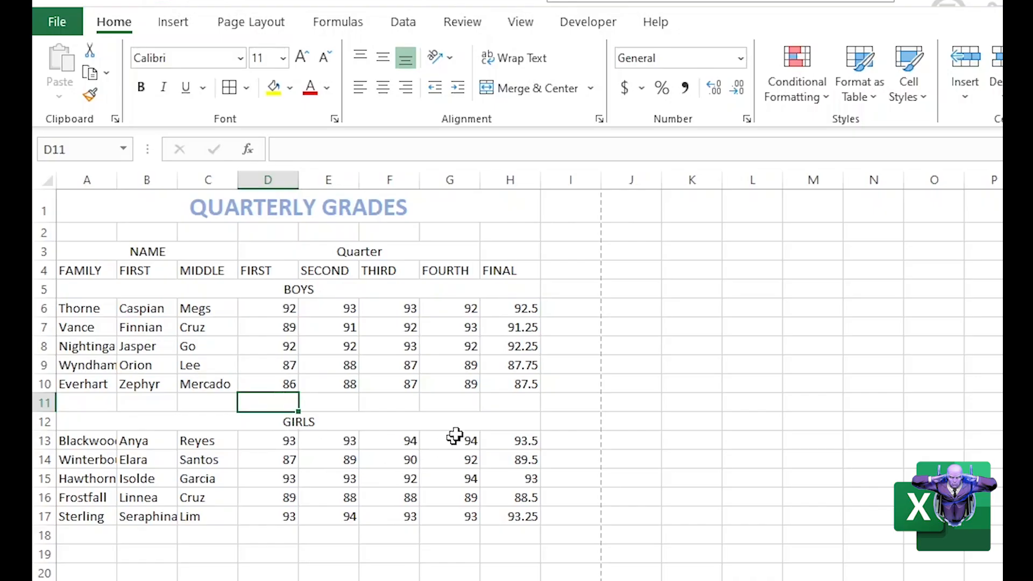
Step: Apply All Borders to the boys' quarterly and final grades in D6:H10
left_click_drag(494, 383, 253, 309)
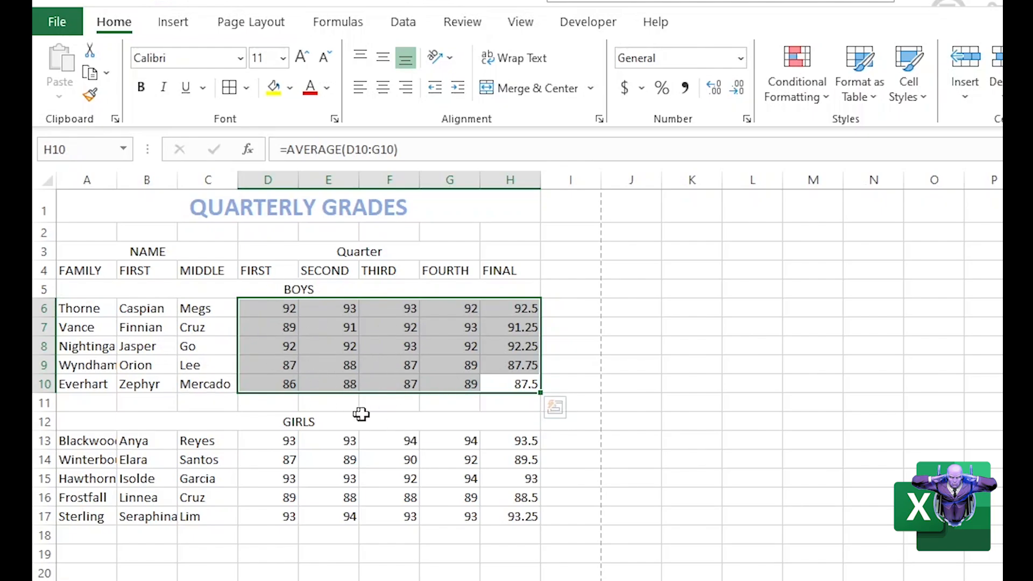
left_click(246, 88)
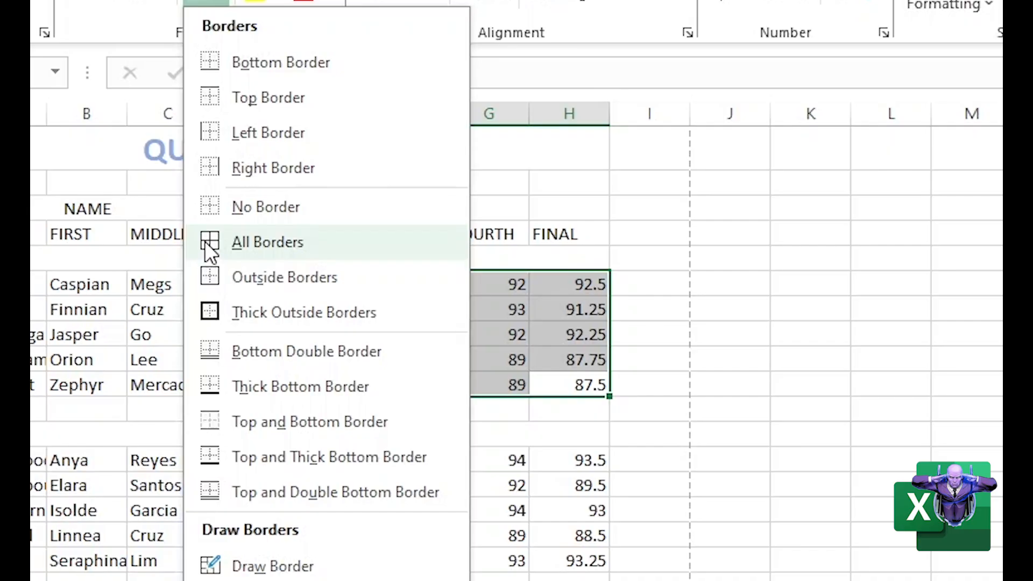
left_click(263, 246)
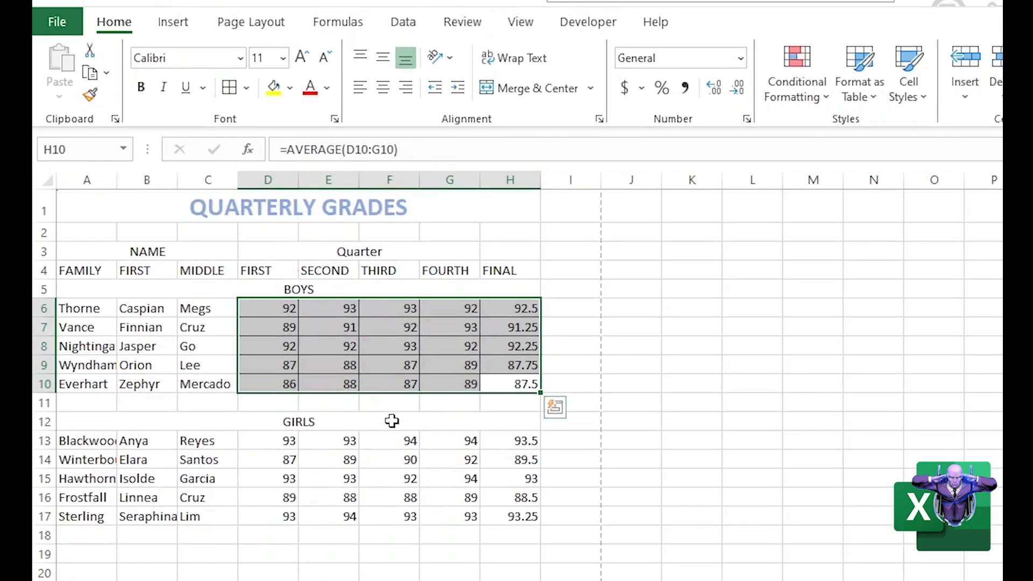
left_click(391, 421)
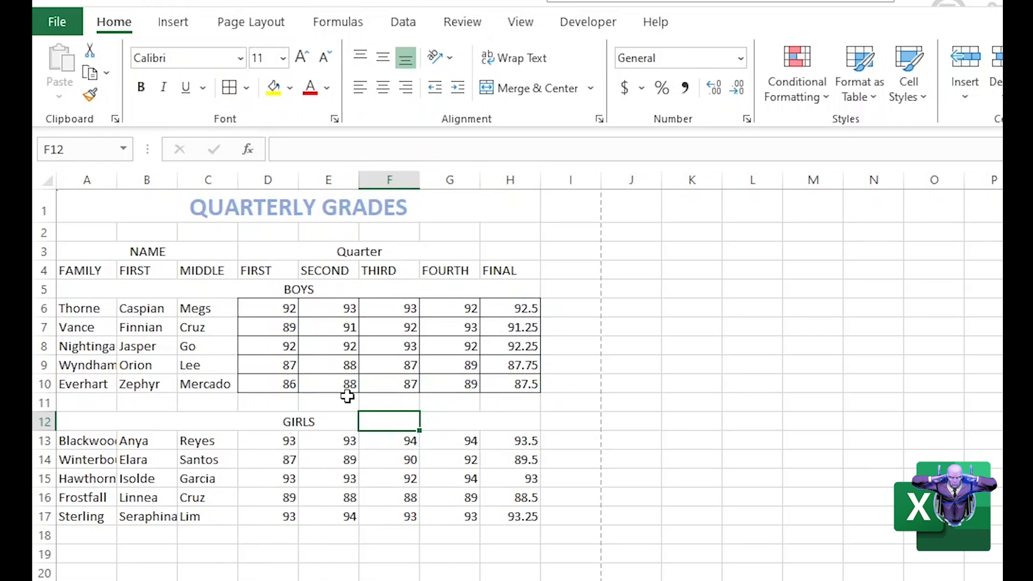
Step: Check the print preview for the borders around the boys' grades and return to the worksheet
key("ctrl+p")
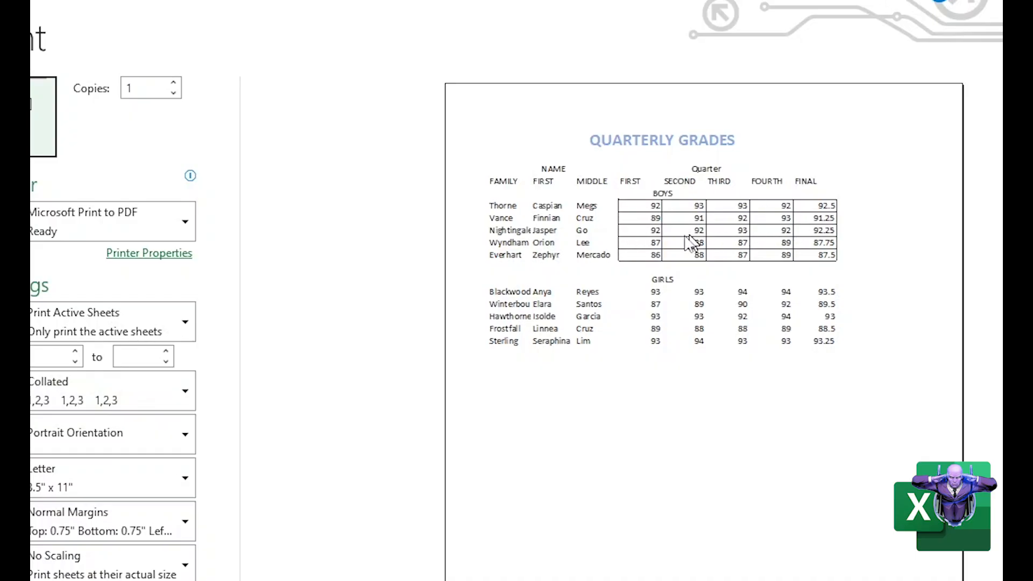
key("Escape")
left_click(277, 538)
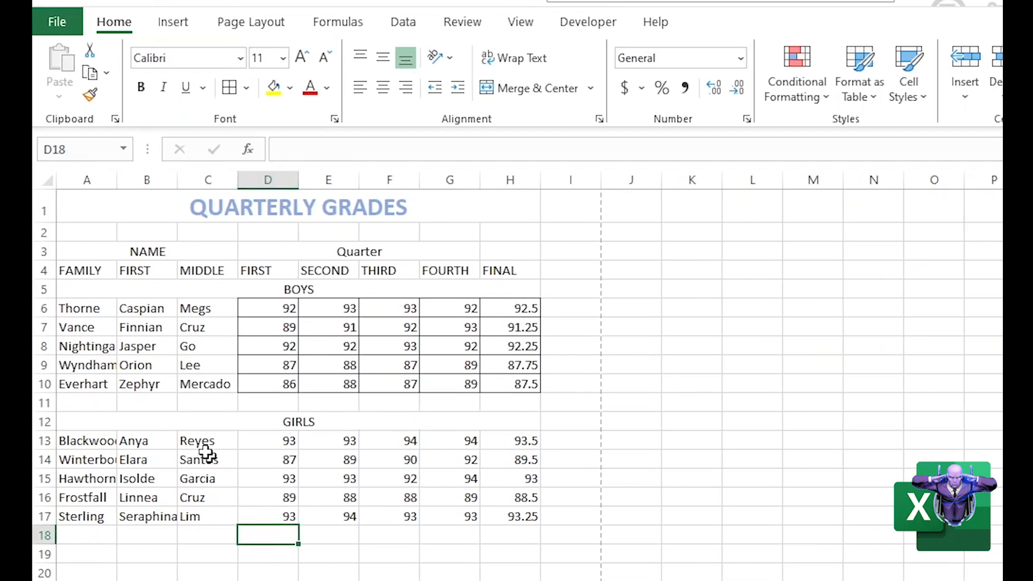
Step: Apply Outside Borders to the last boy's name cells in A10:C10
left_click(204, 387)
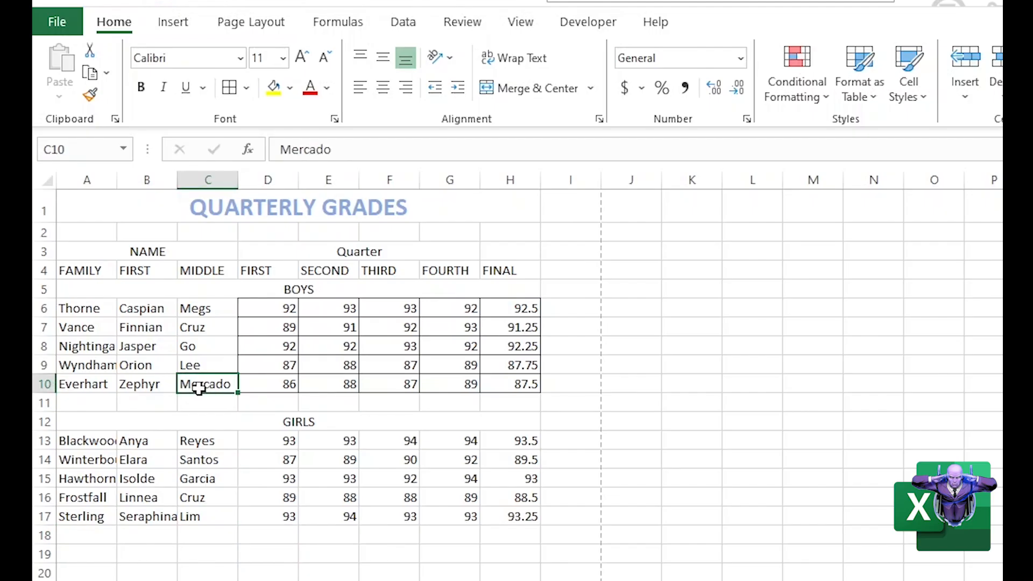
left_click(167, 437)
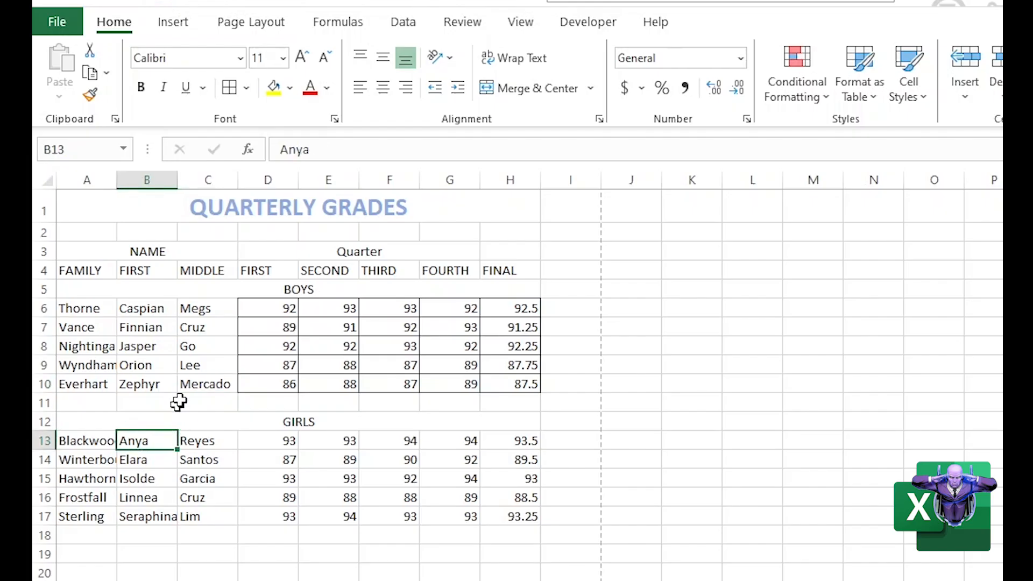
left_click_drag(199, 385, 92, 383)
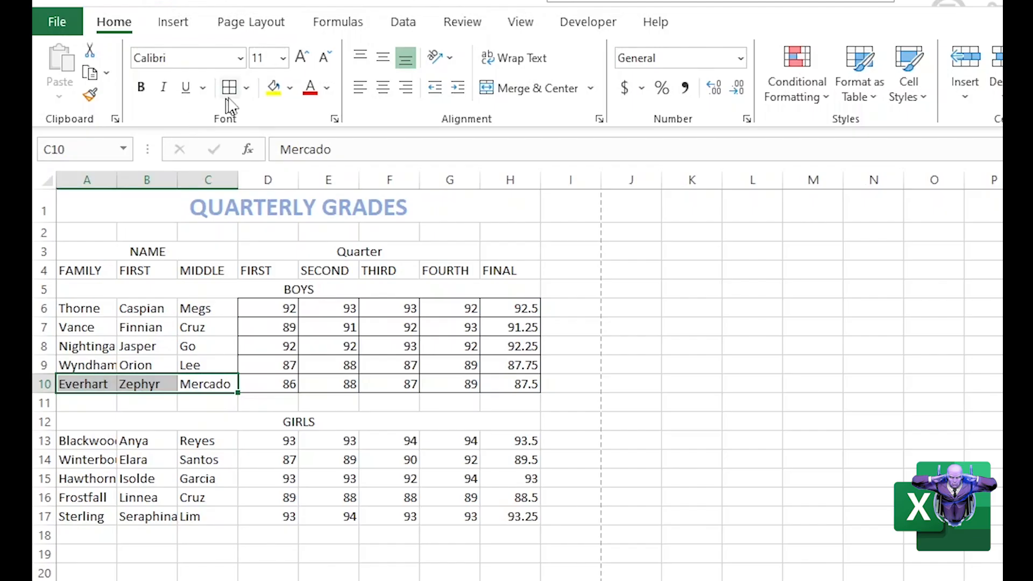
left_click(253, 86)
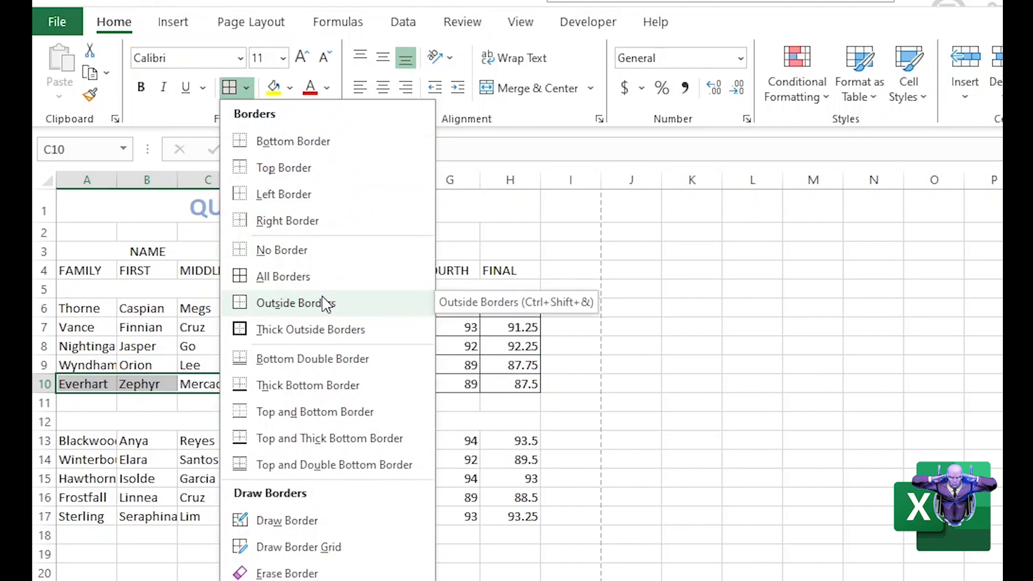
left_click(326, 304)
left_click(219, 440)
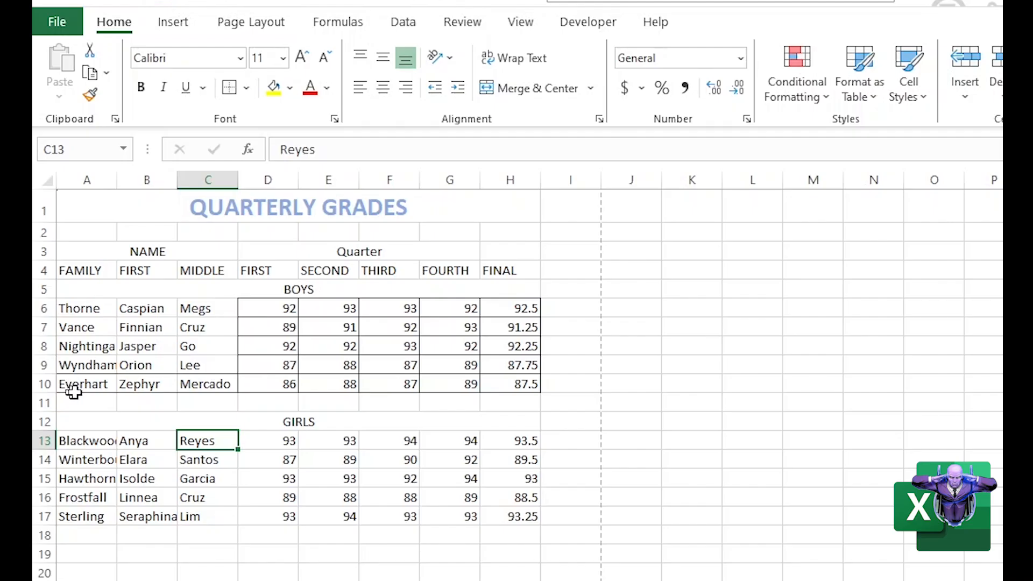
Step: Check the print preview for the outside border around the name cells in row 10
left_click(156, 383)
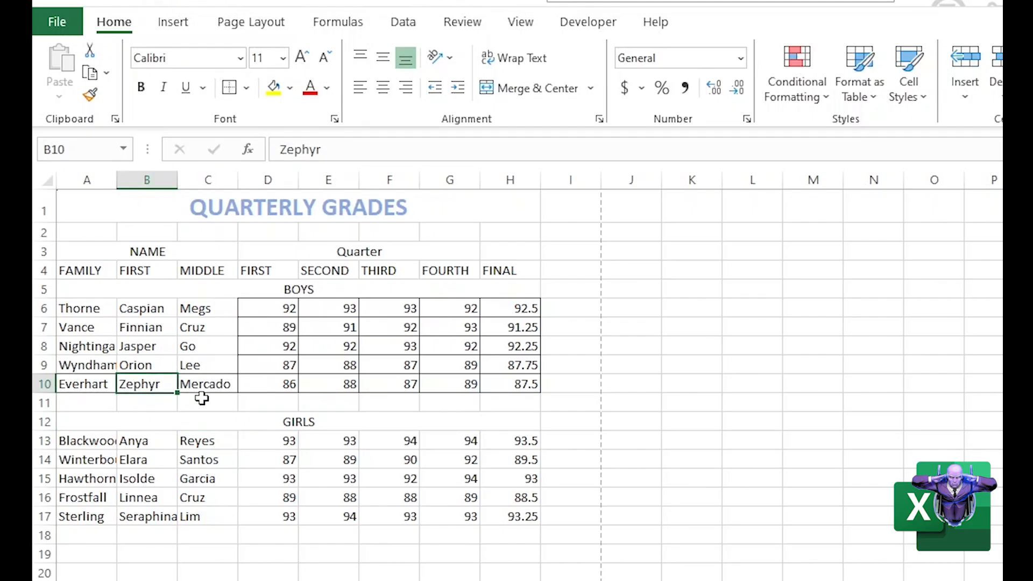
key("ctrl+p")
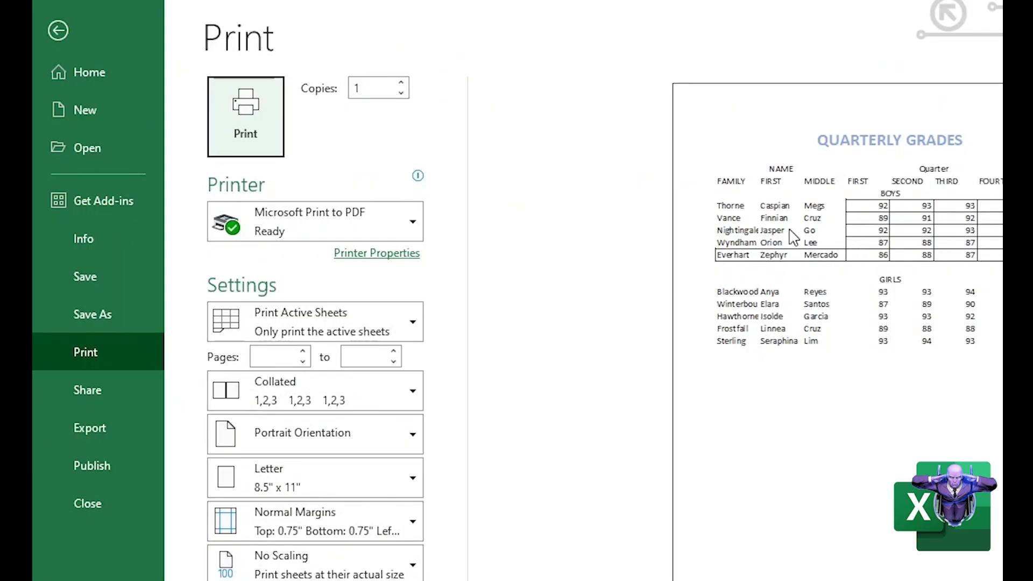
left_click(63, 34)
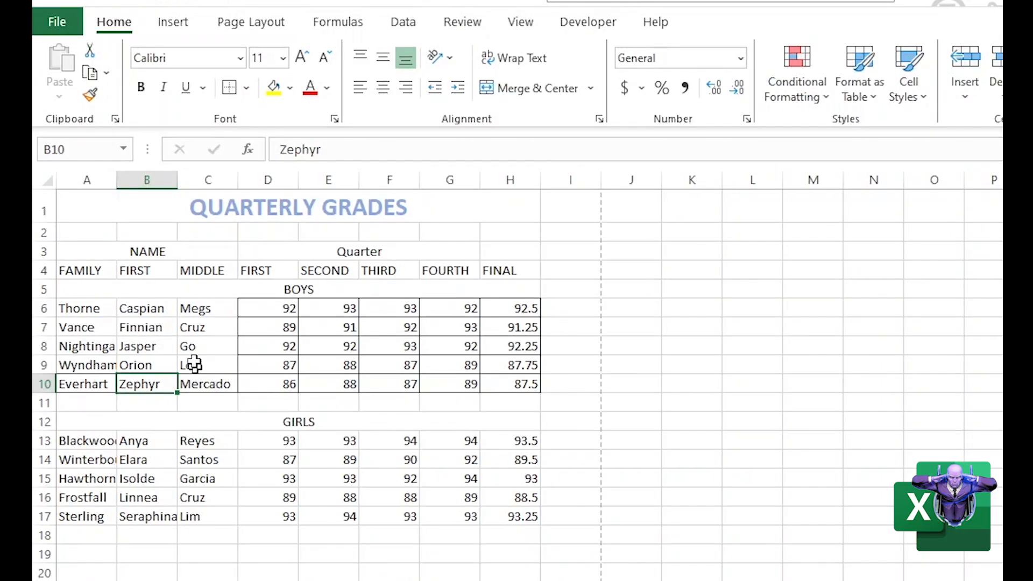
Step: Copy the outside border format of A10:C10 to each boy's name row in A6:C9 with Format Painter
left_click(206, 385)
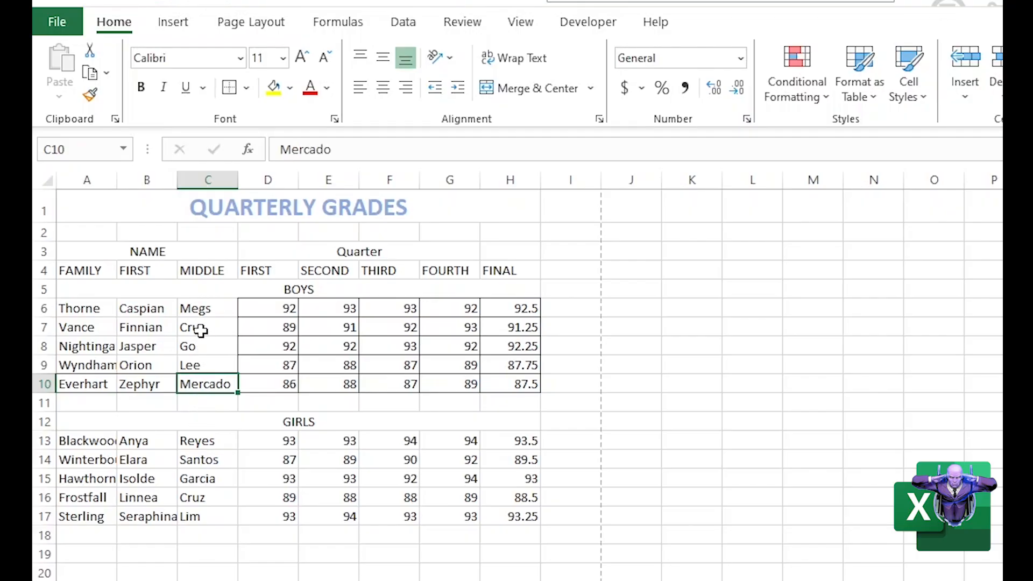
left_click(205, 479)
left_click_drag(202, 385, 102, 390)
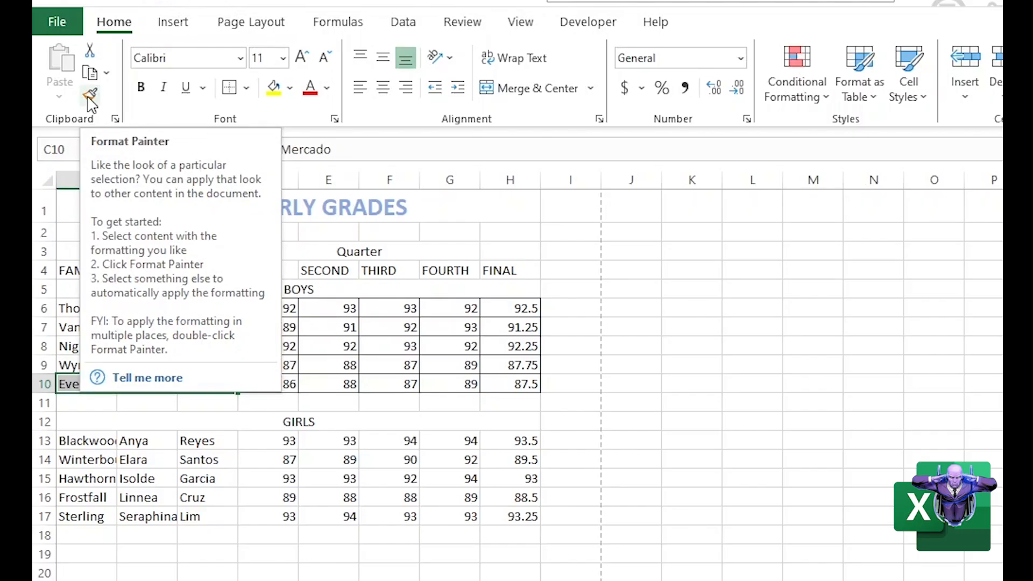
left_click(90, 96)
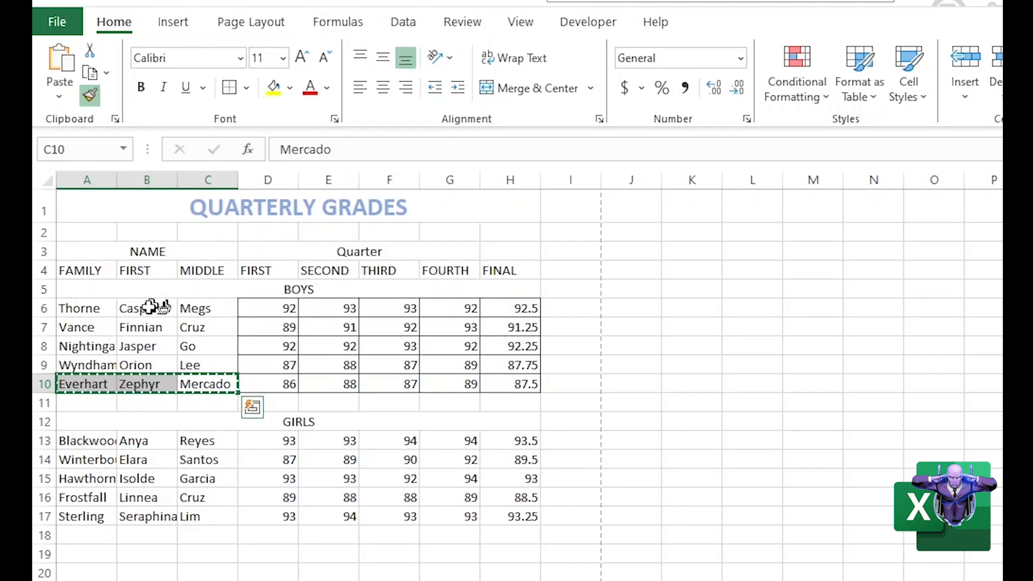
left_click_drag(81, 347, 186, 346)
left_click_drag(99, 313, 194, 306)
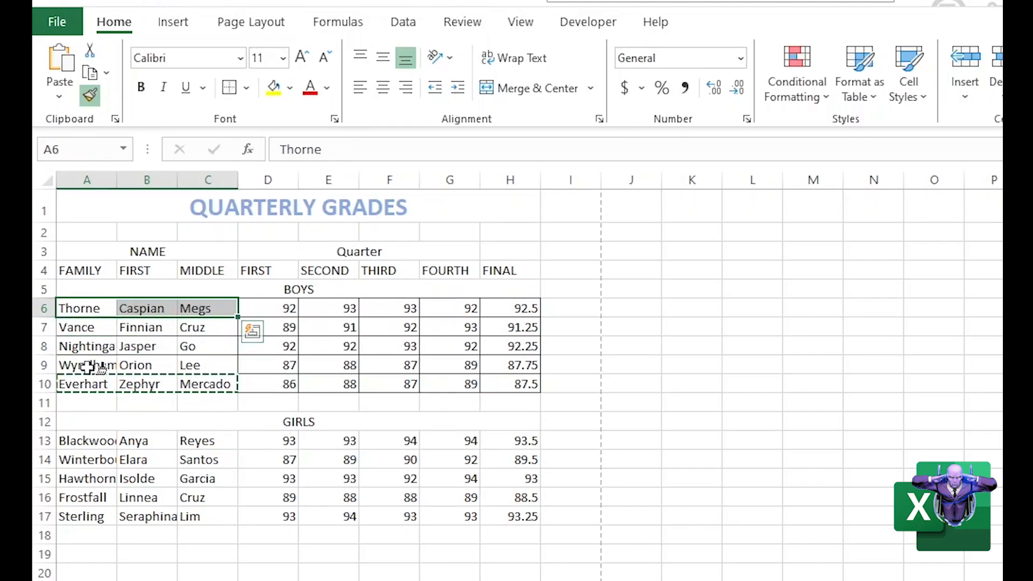
left_click_drag(81, 326, 194, 330)
left_click_drag(111, 364, 202, 365)
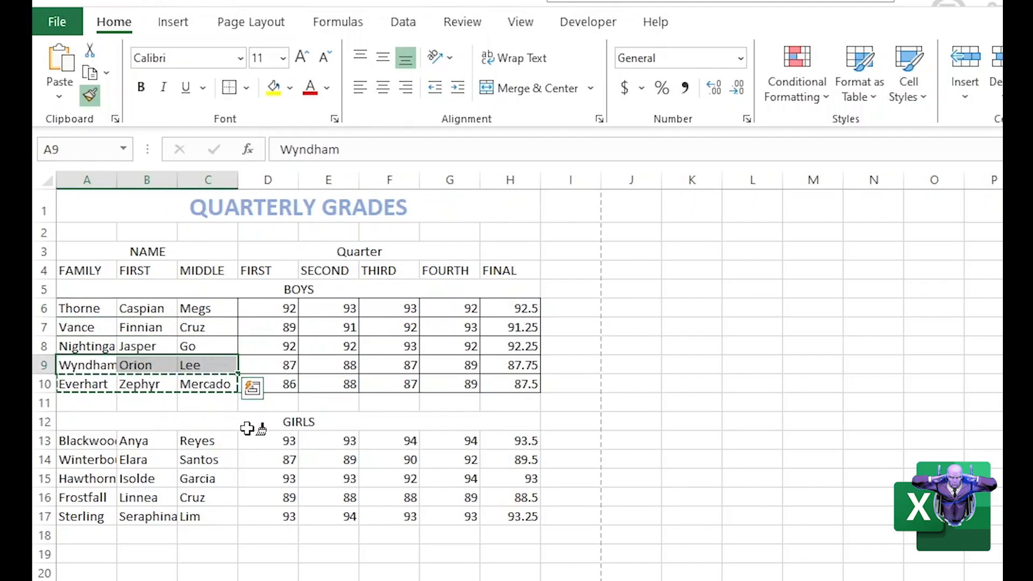
left_click(90, 95)
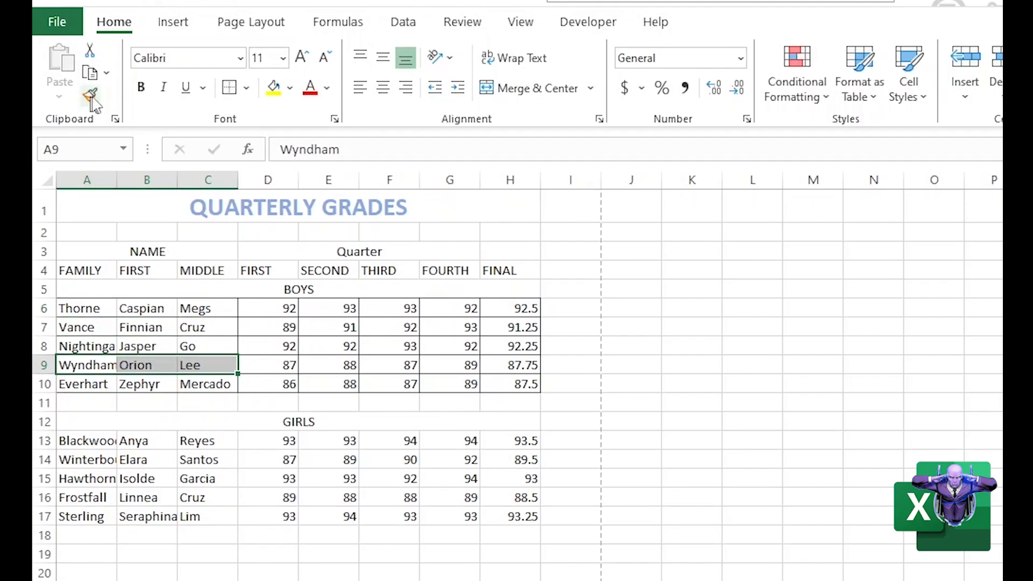
Step: Check the print preview for the copied borders on the boys' name rows and return to the worksheet
left_click(232, 424)
left_click(215, 383)
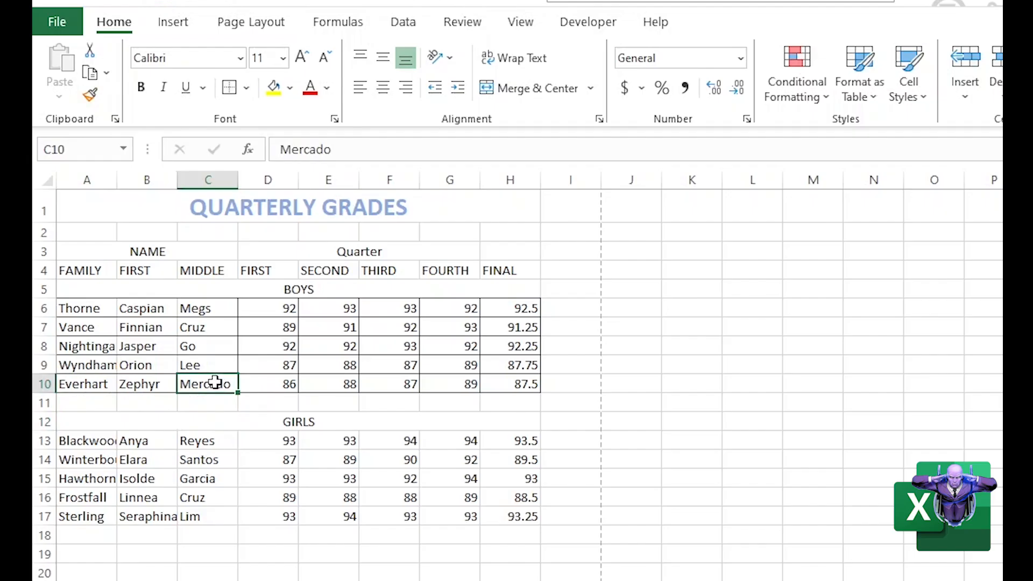
key("ctrl+p")
left_click(286, 521)
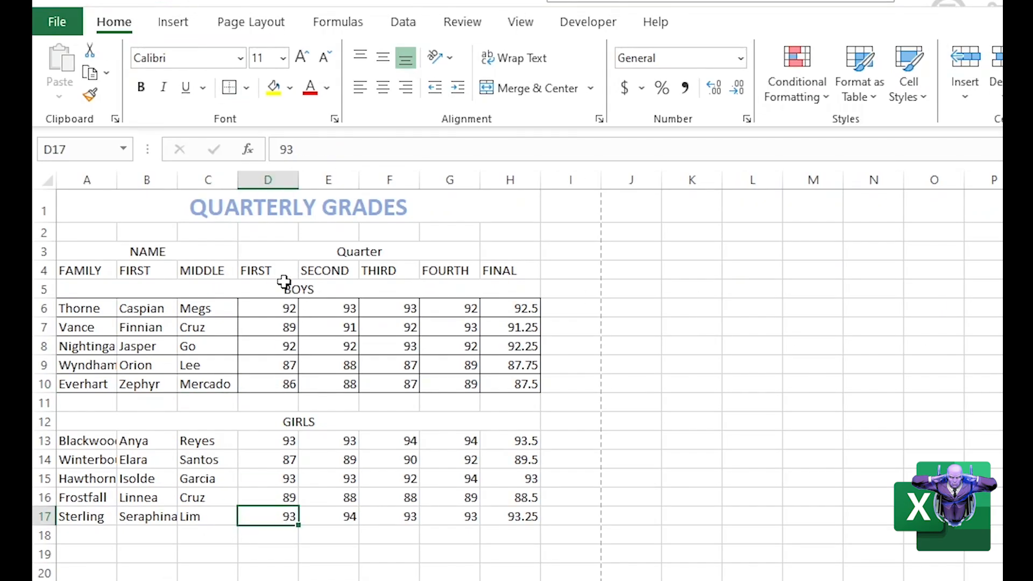
Step: Apply All Borders to the two header rows in A3:H4
left_click(284, 284)
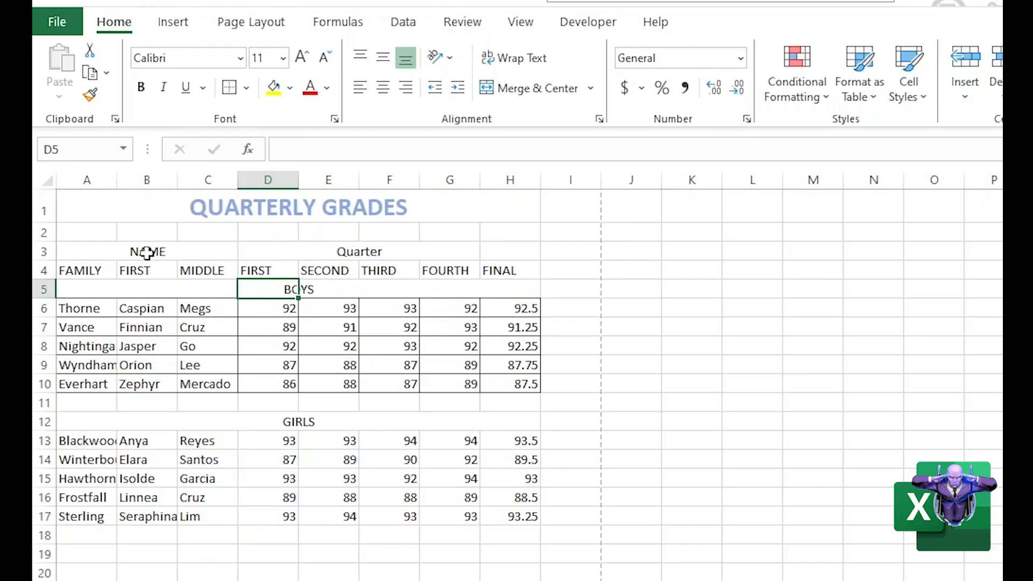
left_click_drag(143, 253, 487, 265)
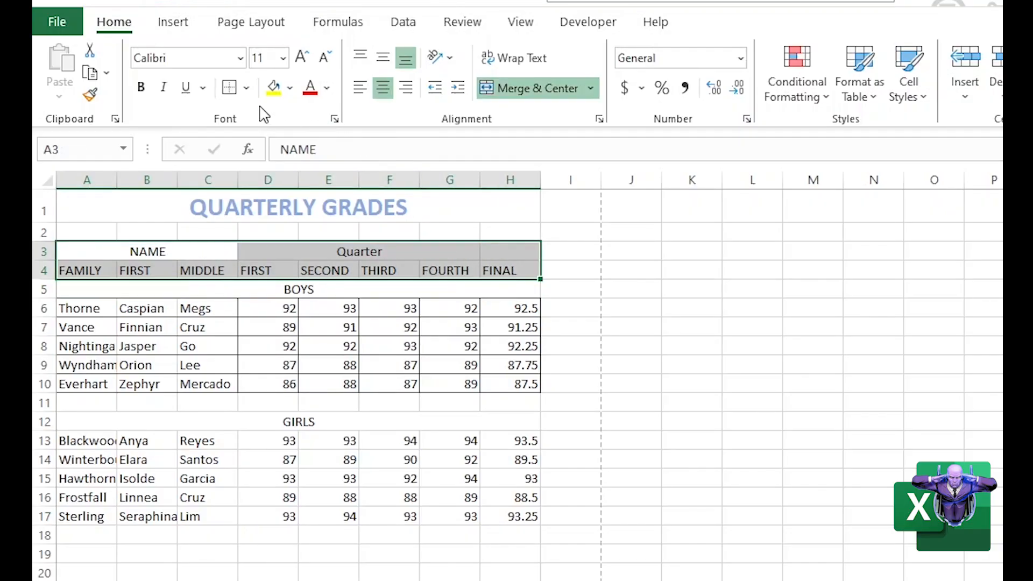
left_click(247, 87)
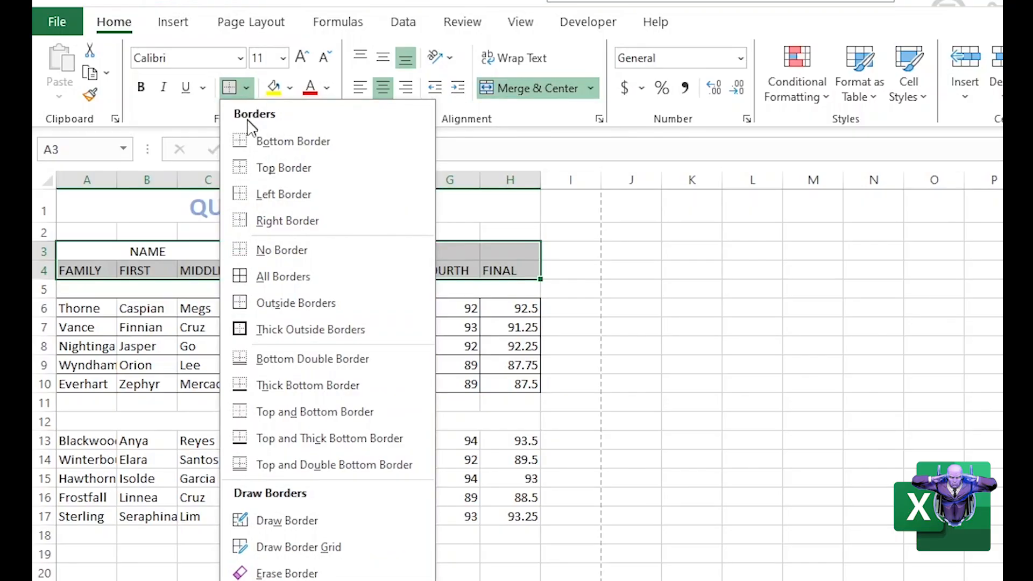
left_click(282, 276)
left_click(426, 384)
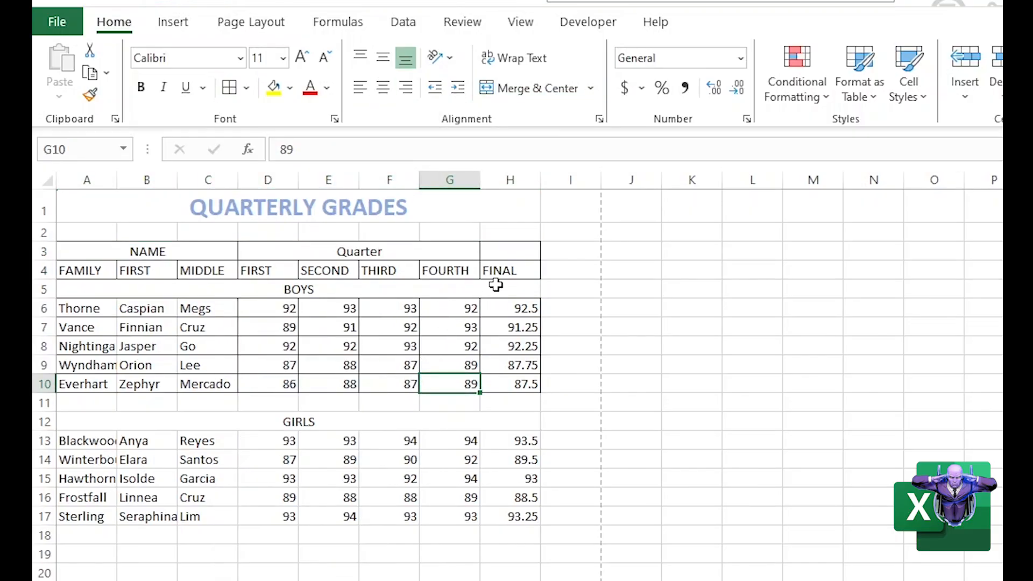
Step: Apply Outside Borders to the BOYS heading row, A5:H5
left_click_drag(496, 286, 68, 289)
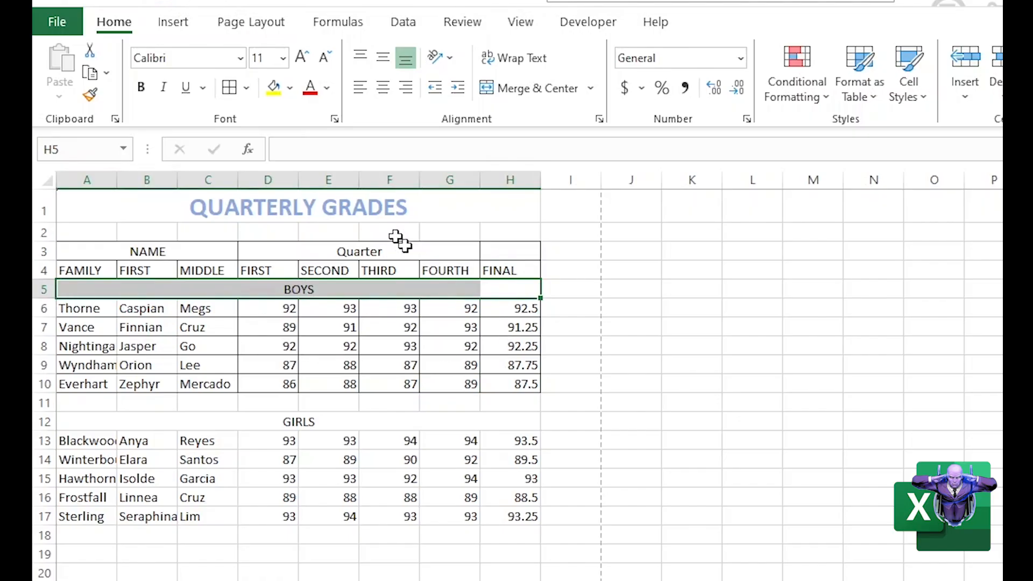
left_click(246, 87)
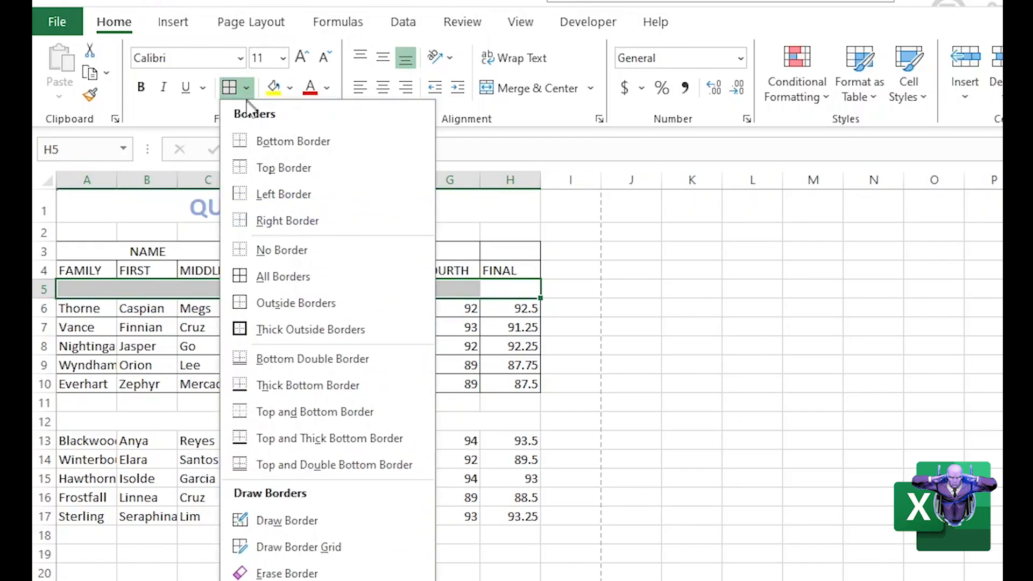
left_click(291, 303)
left_click(398, 360)
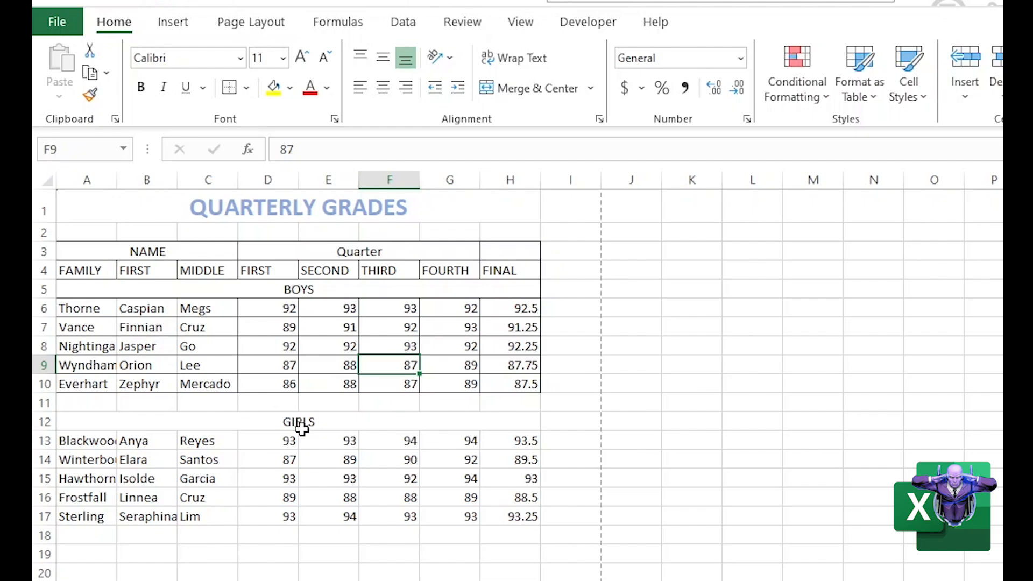
Step: Copy the formatting of the boys' block A5:H10 to the girls' block A12:H17 with Format Painter
mouse_move(518, 289)
left_mouse_down()
mouse_move(102, 346)
mouse_move(86, 384)
left_mouse_up()
left_click(90, 97)
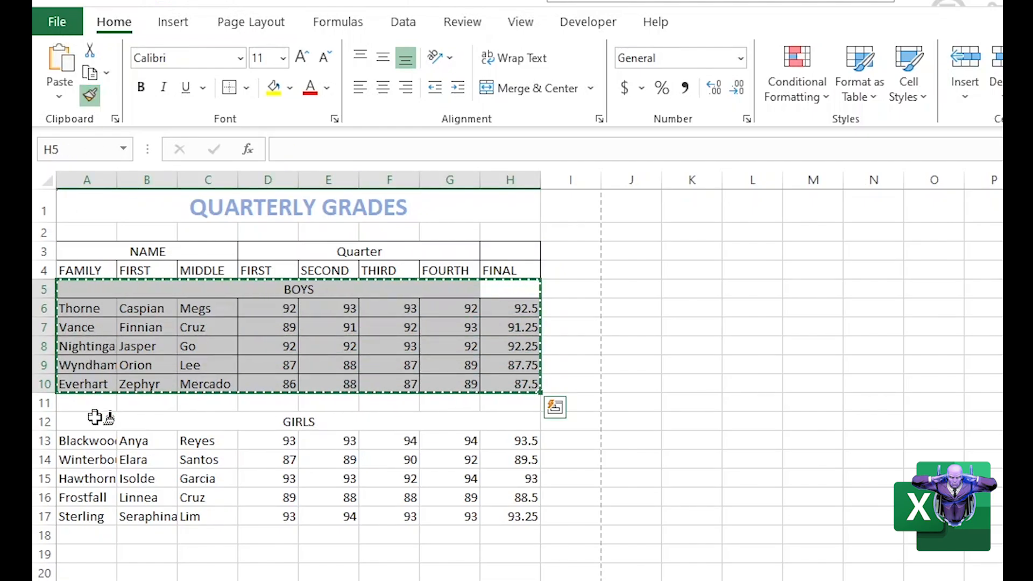
mouse_move(86, 418)
left_mouse_down()
mouse_move(430, 490)
mouse_move(492, 519)
left_mouse_up()
left_click(315, 559)
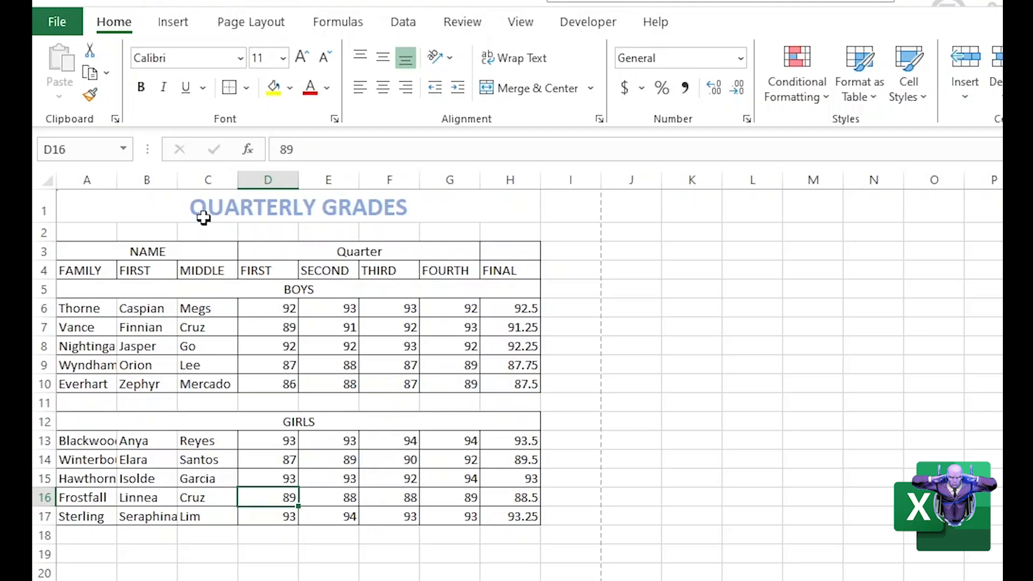
left_click(247, 88)
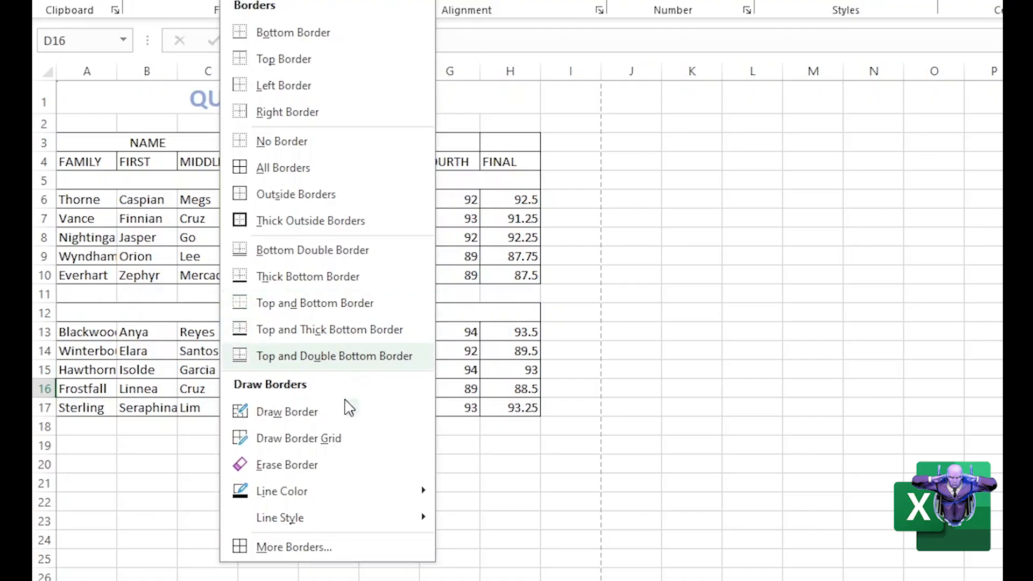
left_click(314, 545)
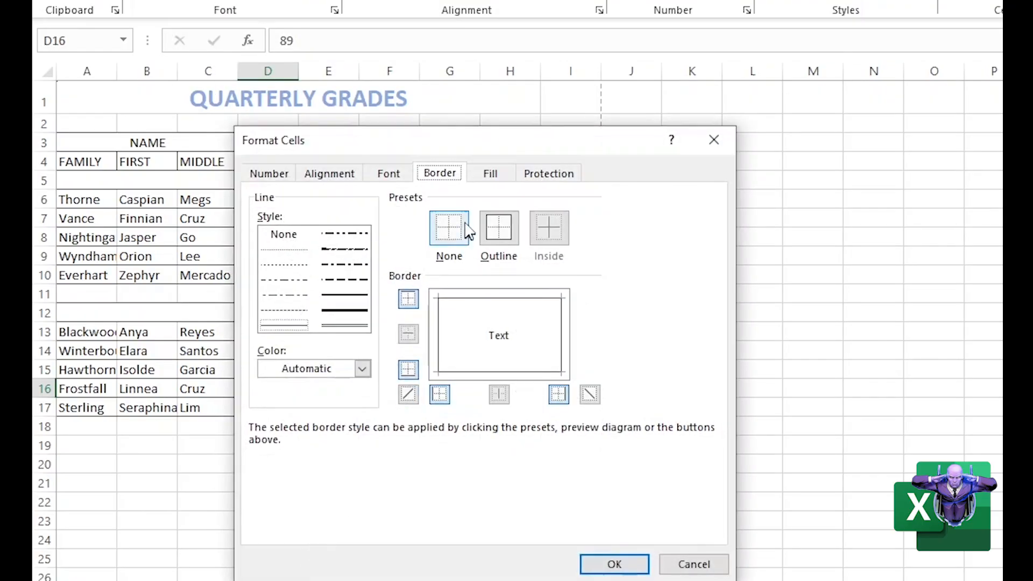
left_click_drag(491, 144, 853, 129)
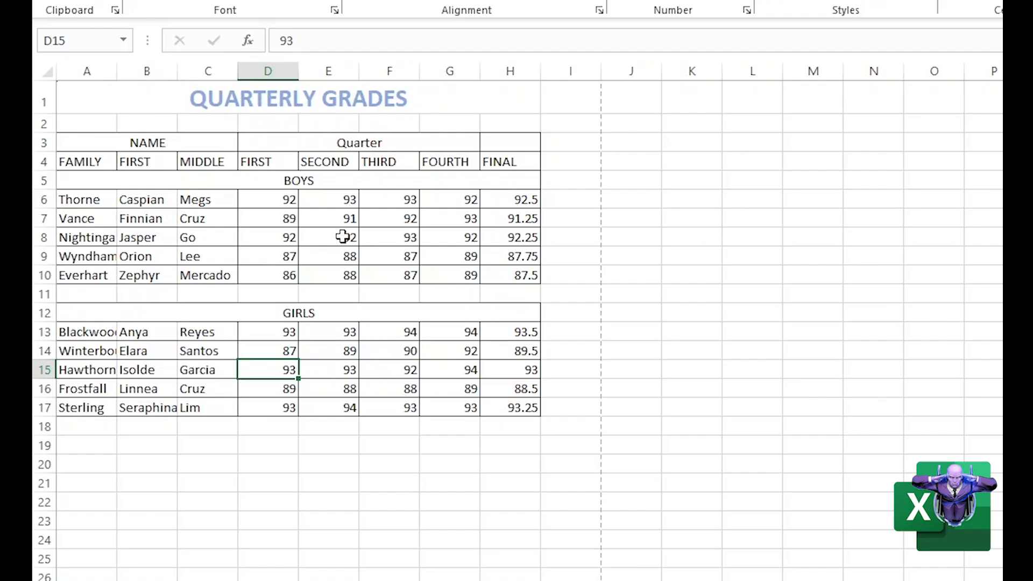
Step: In the detailed border settings for A3:H10, put a thick dashed line on all four outer edges
left_click(506, 276)
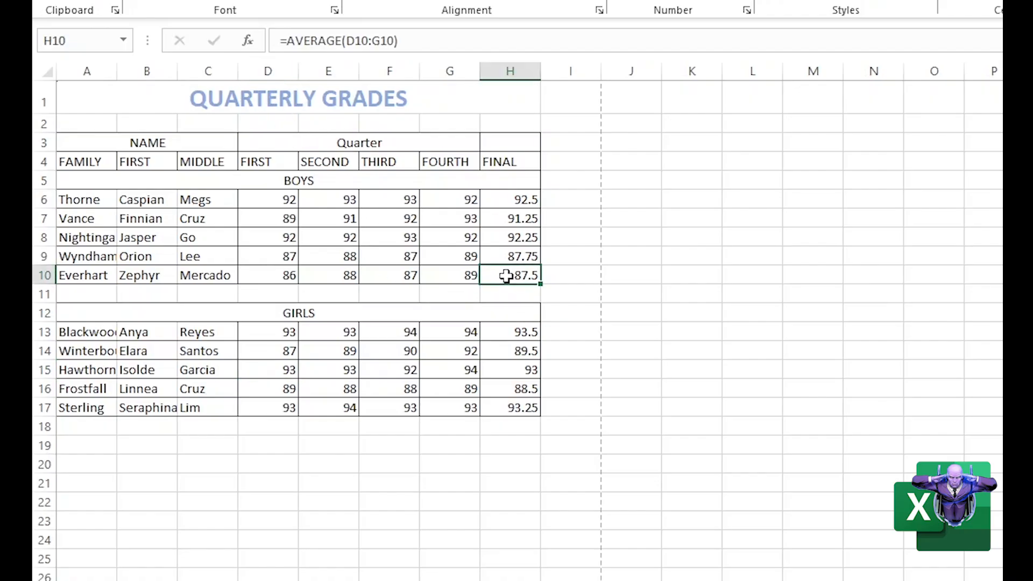
left_click_drag(506, 276, 63, 143)
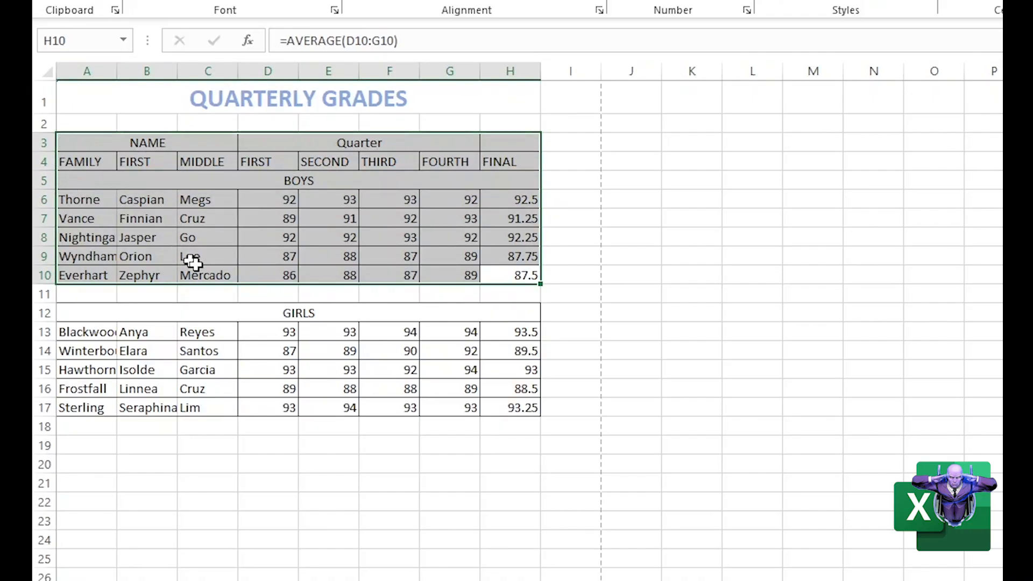
left_click(252, 3)
left_click(296, 547)
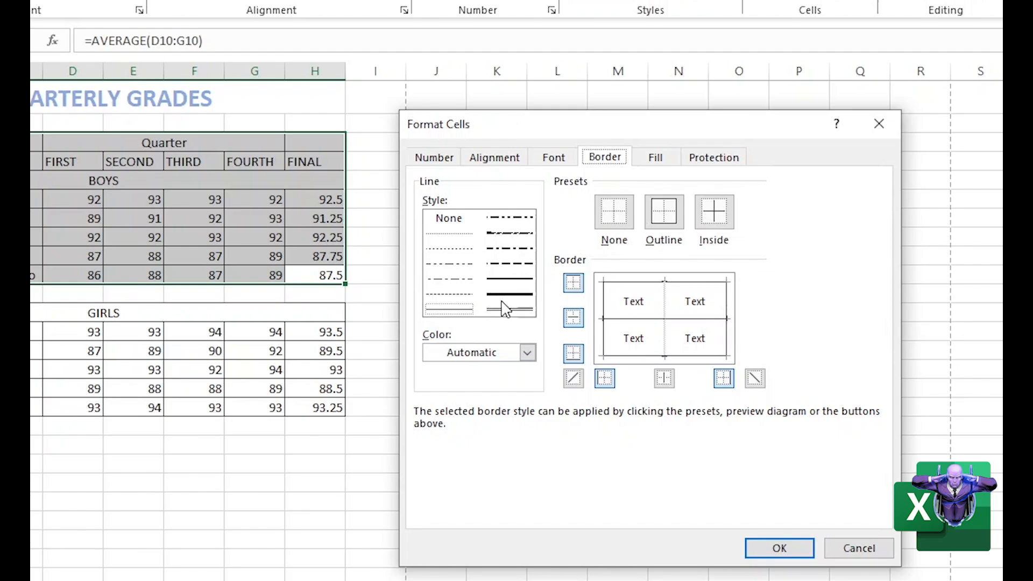
left_click(502, 284)
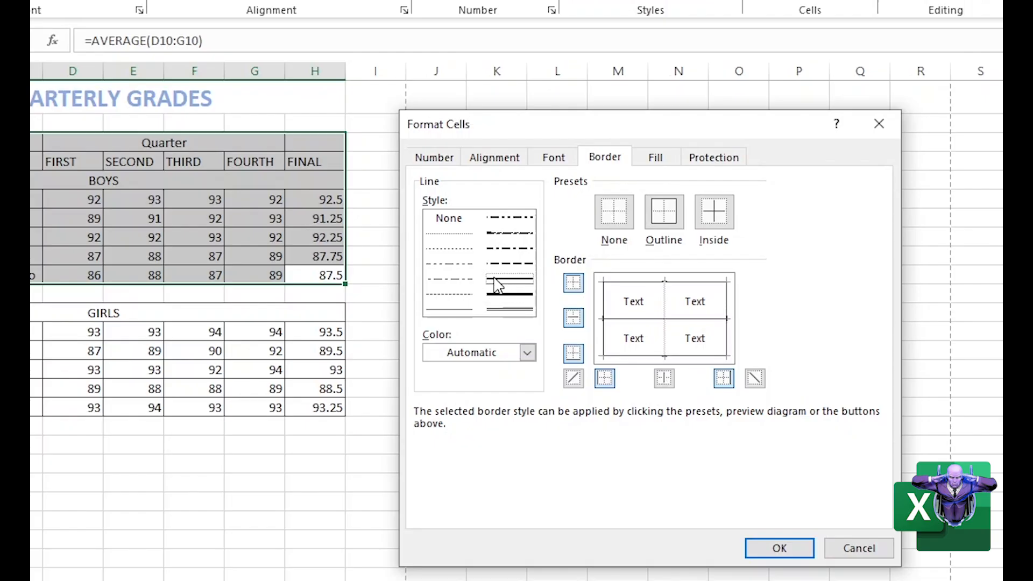
left_click(499, 263)
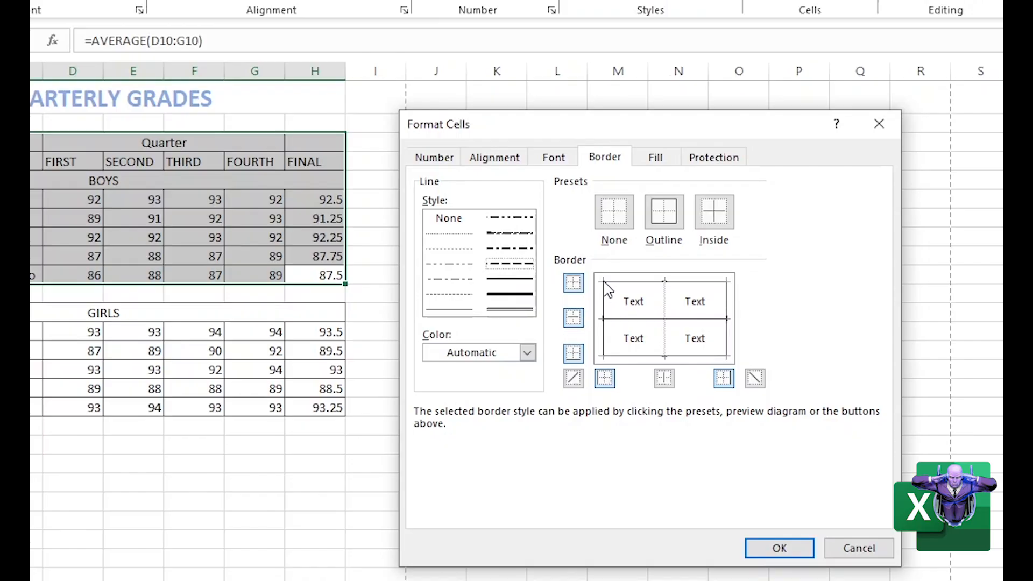
left_click(605, 290)
left_click(640, 281)
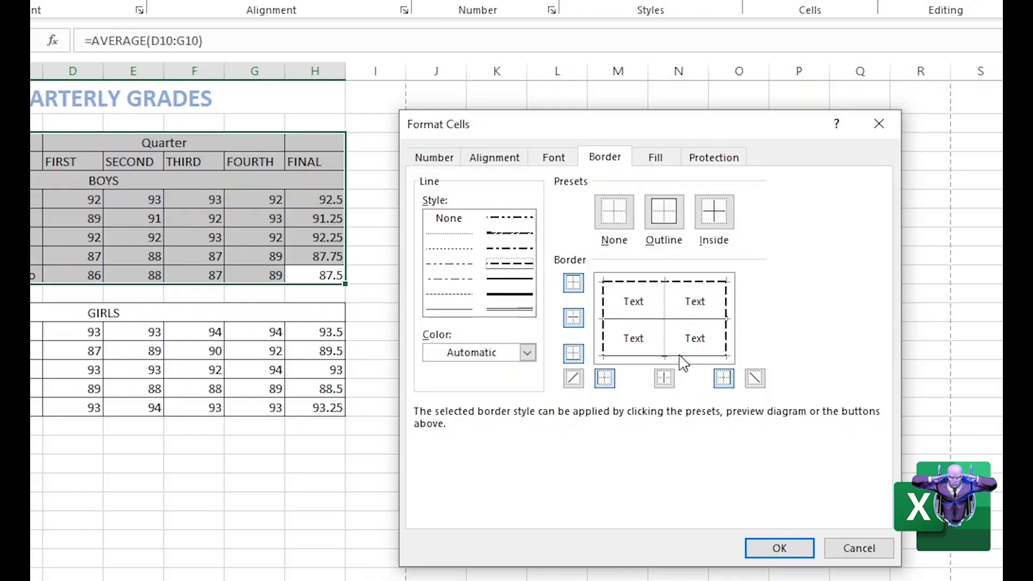
left_click(679, 355)
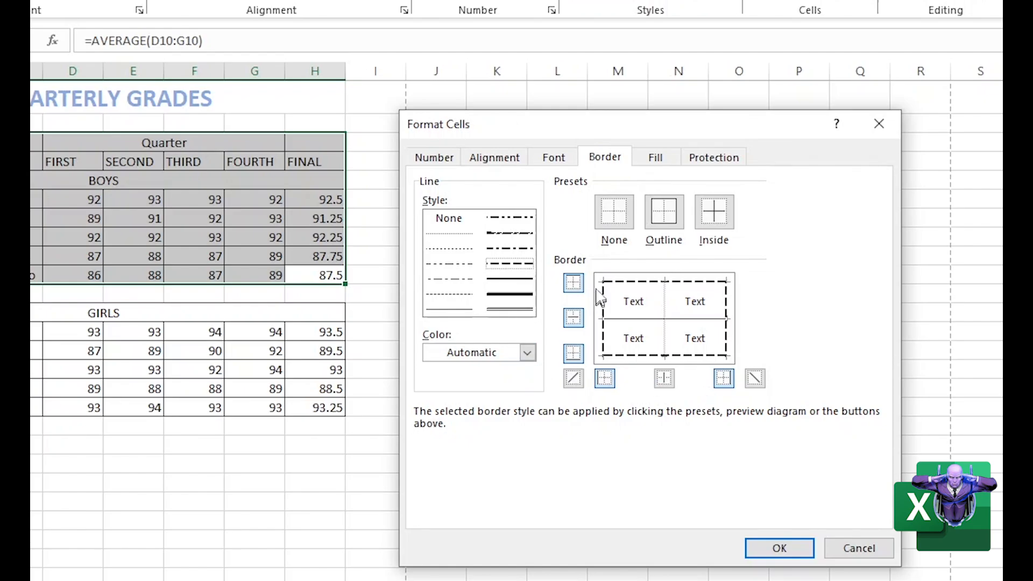
Step: Change the border line color to a medium blue theme color and apply the dashed line to the left and bottom outer edges
left_click(528, 354)
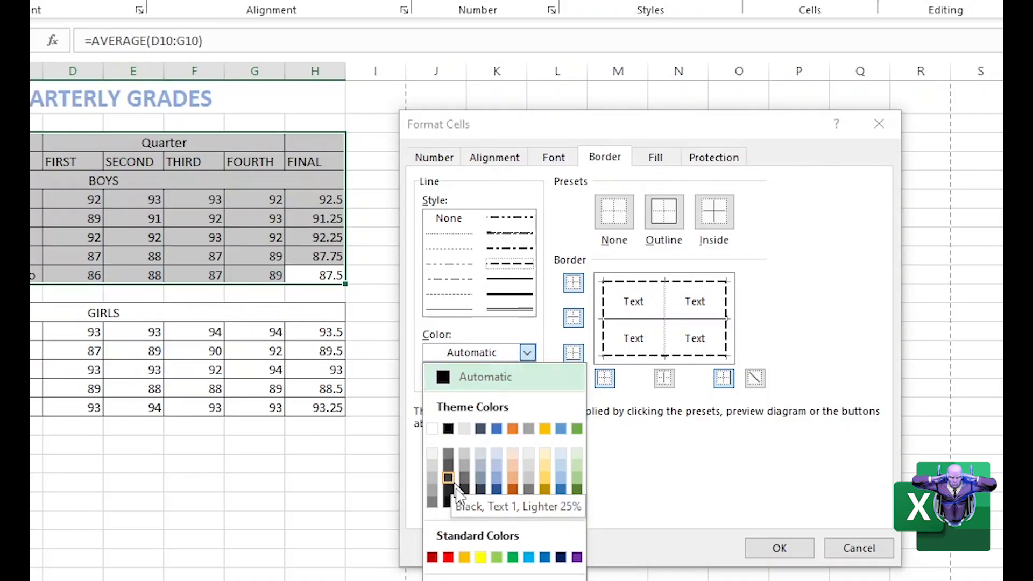
left_click(497, 477)
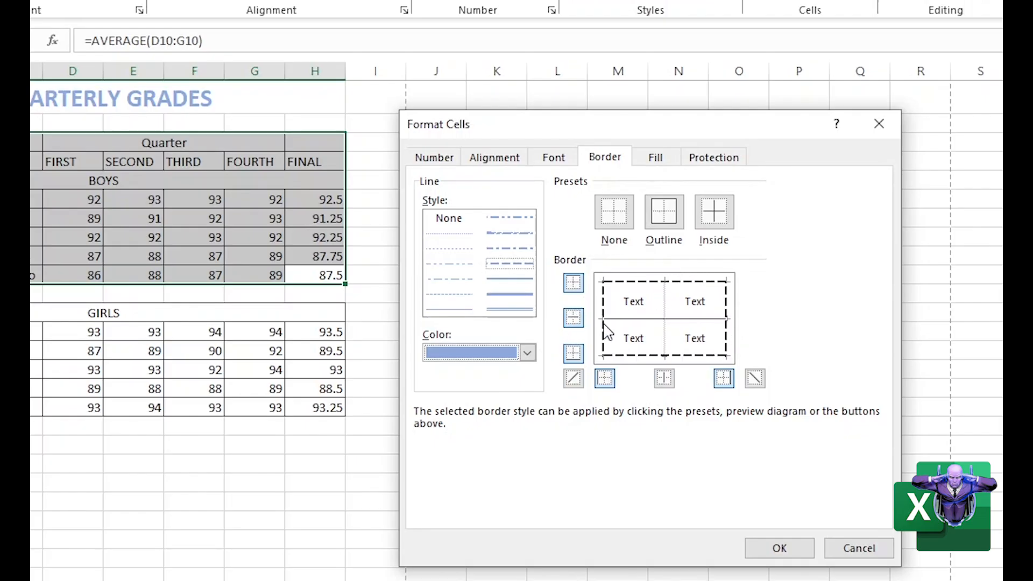
left_click(644, 356)
Step: Put the thickest solid blue line on the top and right outer edges of A3:H10 and apply the border settings
left_click(505, 294)
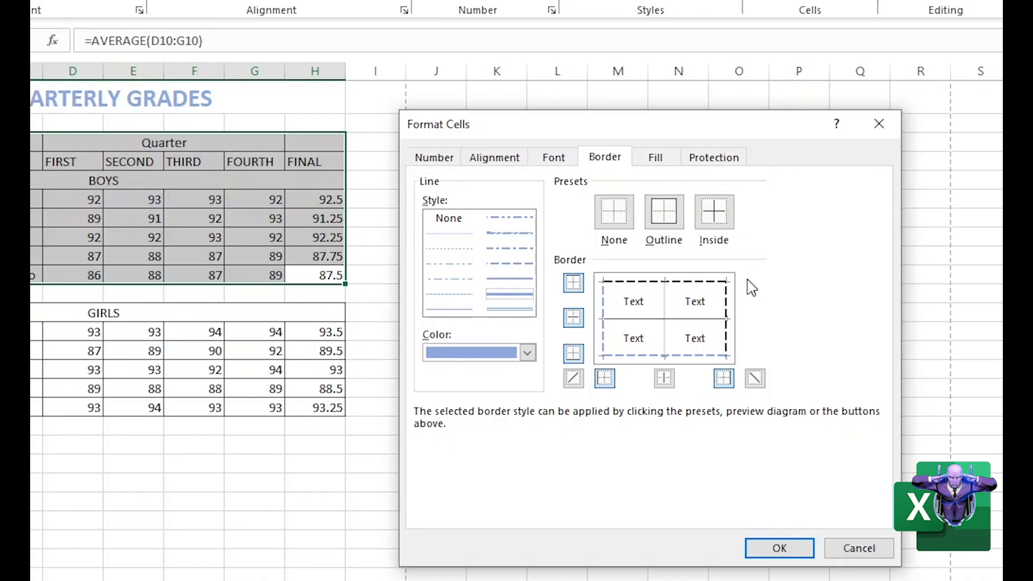
left_click(710, 281)
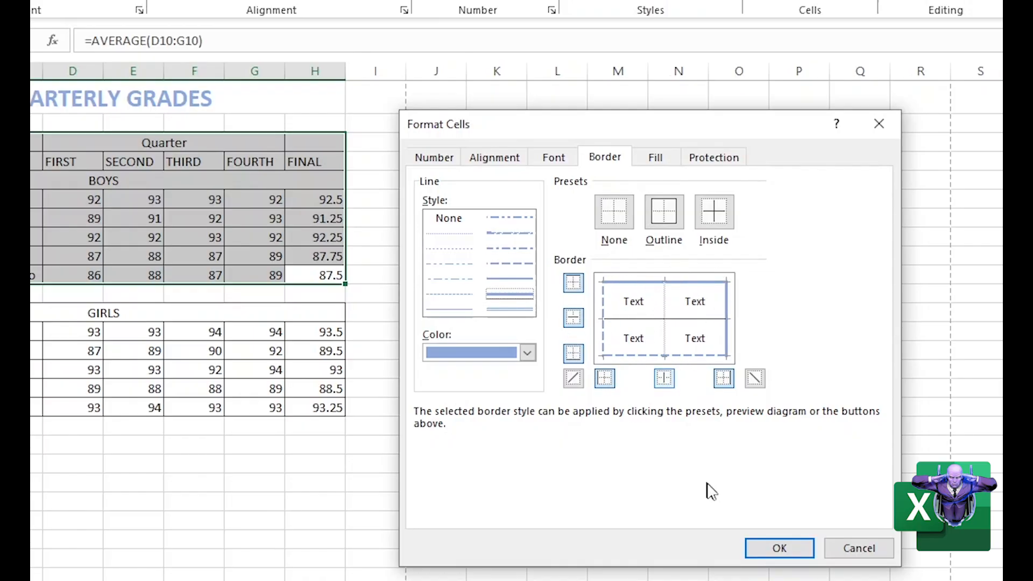
left_click(780, 550)
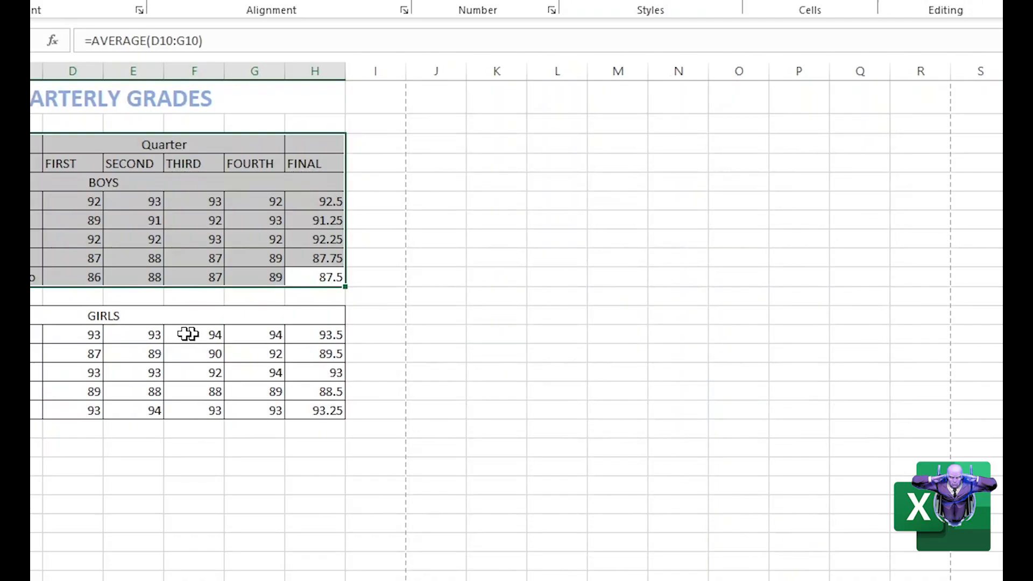
left_click(148, 314)
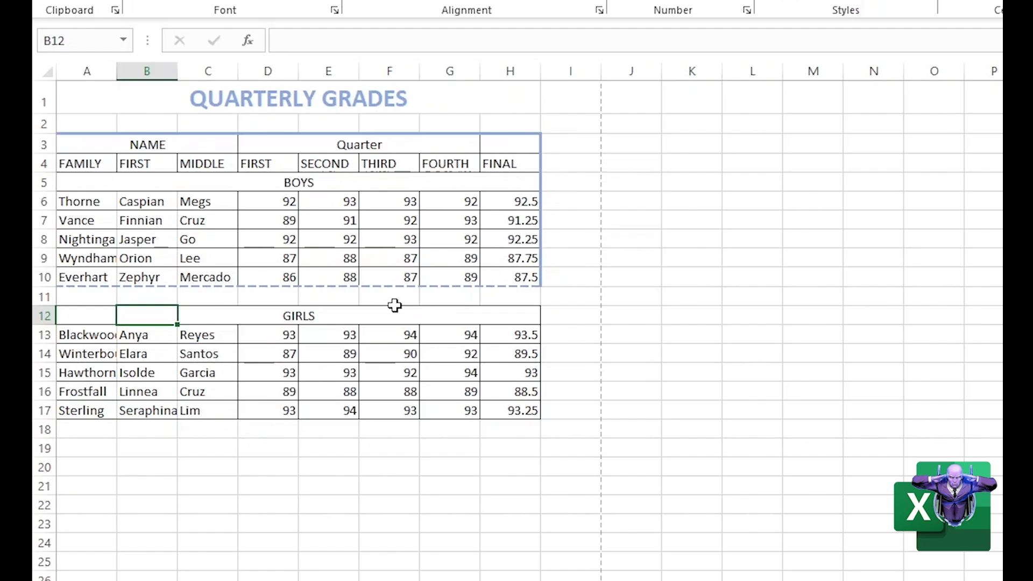
left_click(398, 301)
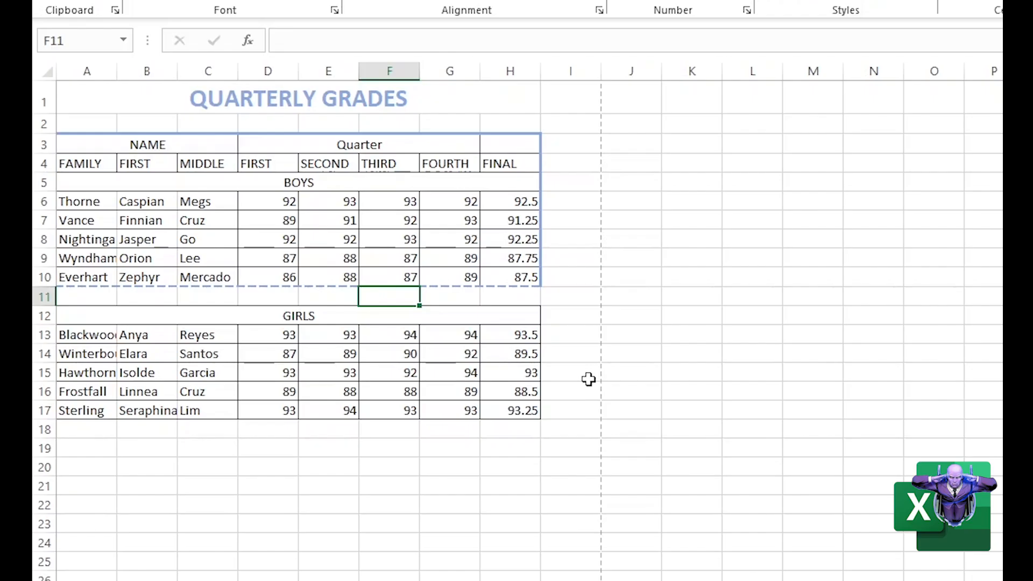
left_click(450, 428)
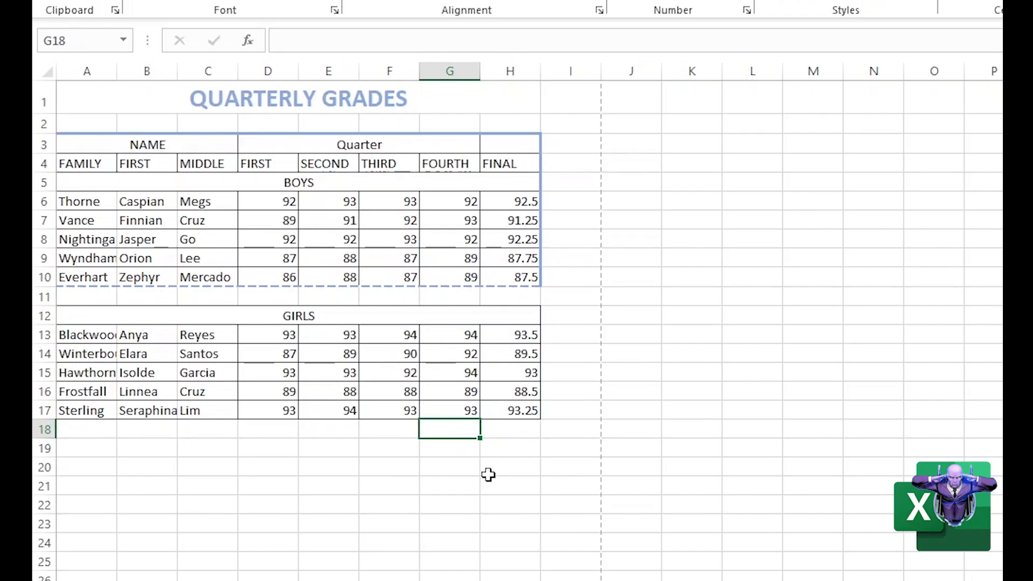